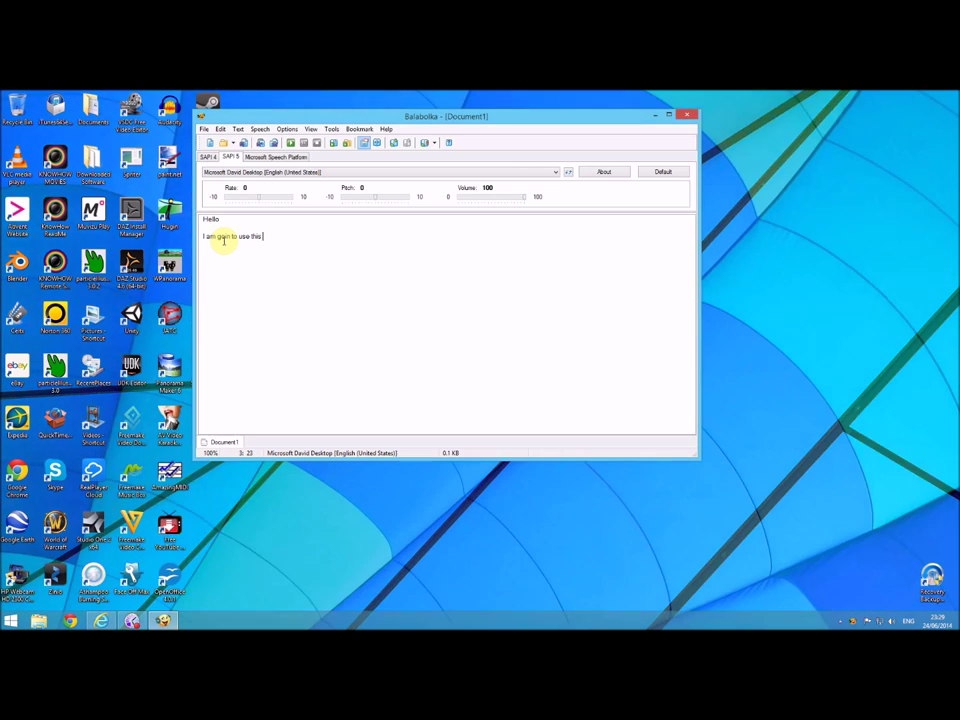
- Complete the text with "text to voice creator to make a song. Yes it is possible. Just watch this video. Fun. Fun.." and read it aloud
{"action": "type", "text": "te"}
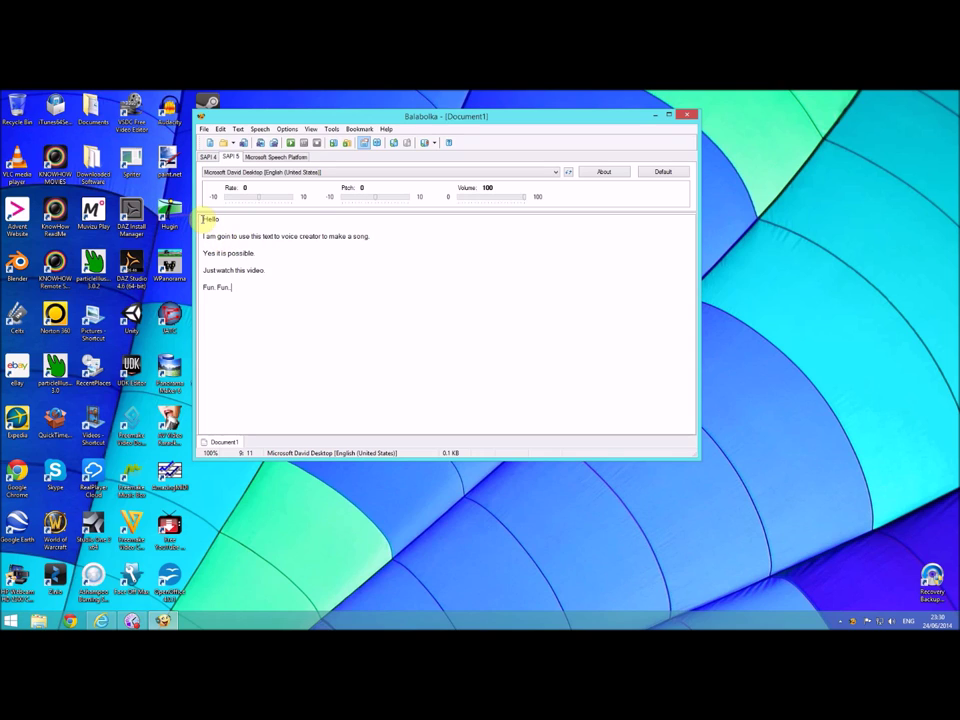
{"action": "right_click", "coordinate": [204, 219]}
{"action": "left_click", "coordinate": [361, 255]}
{"action": "left_click", "coordinate": [291, 143]}
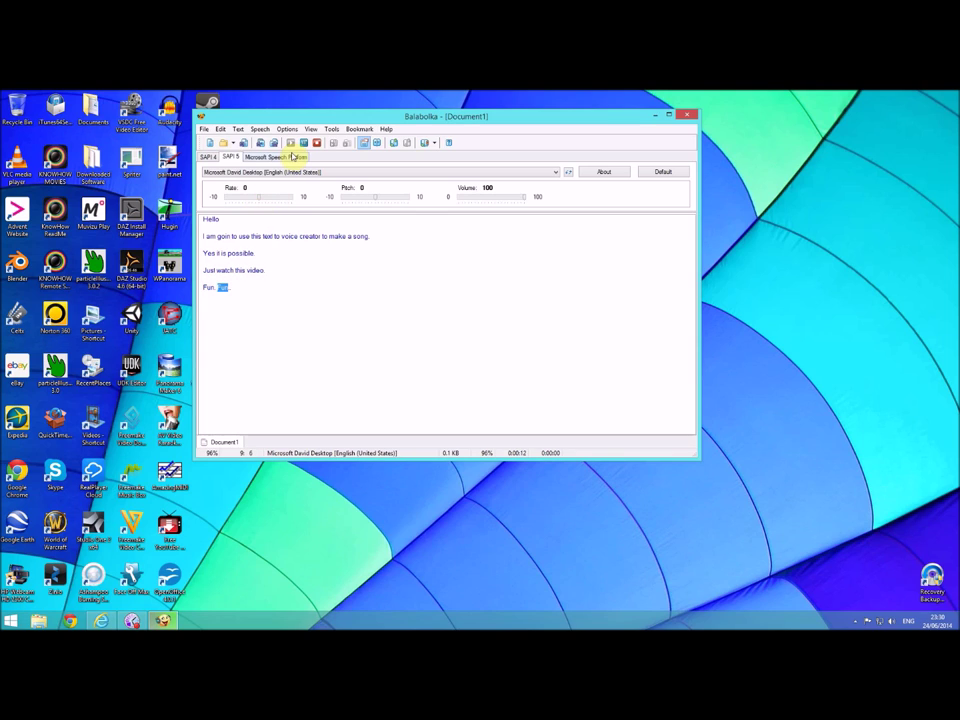
- Switch the voice to Microsoft Zira Desktop and read the document aloud from the beginning
{"action": "left_click", "coordinate": [556, 173]}
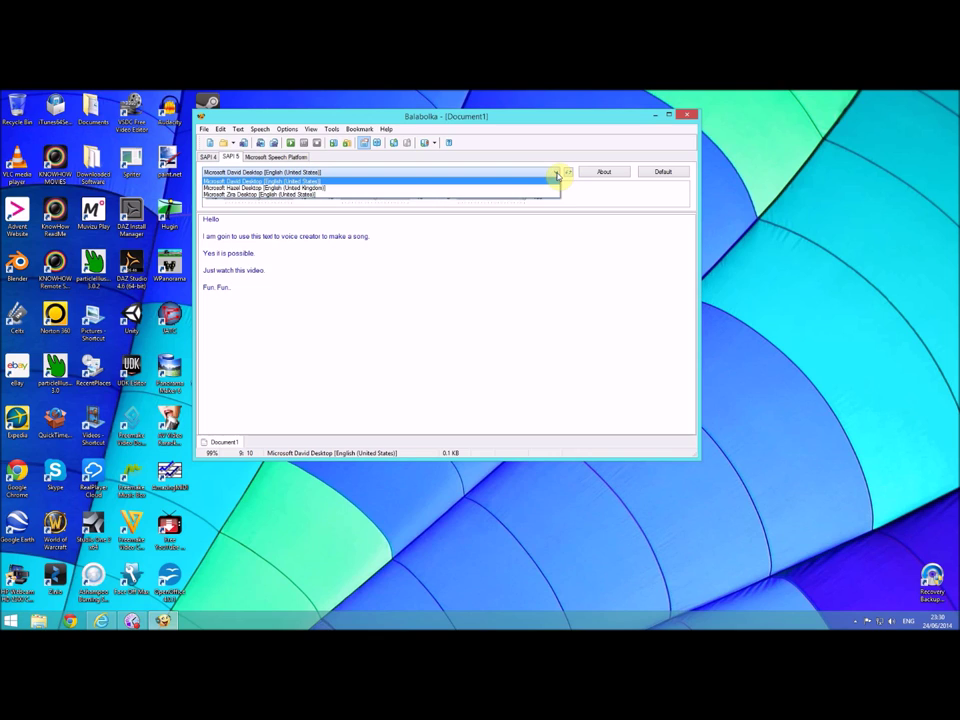
{"action": "left_click", "coordinate": [322, 195]}
{"action": "double_click", "coordinate": [208, 218]}
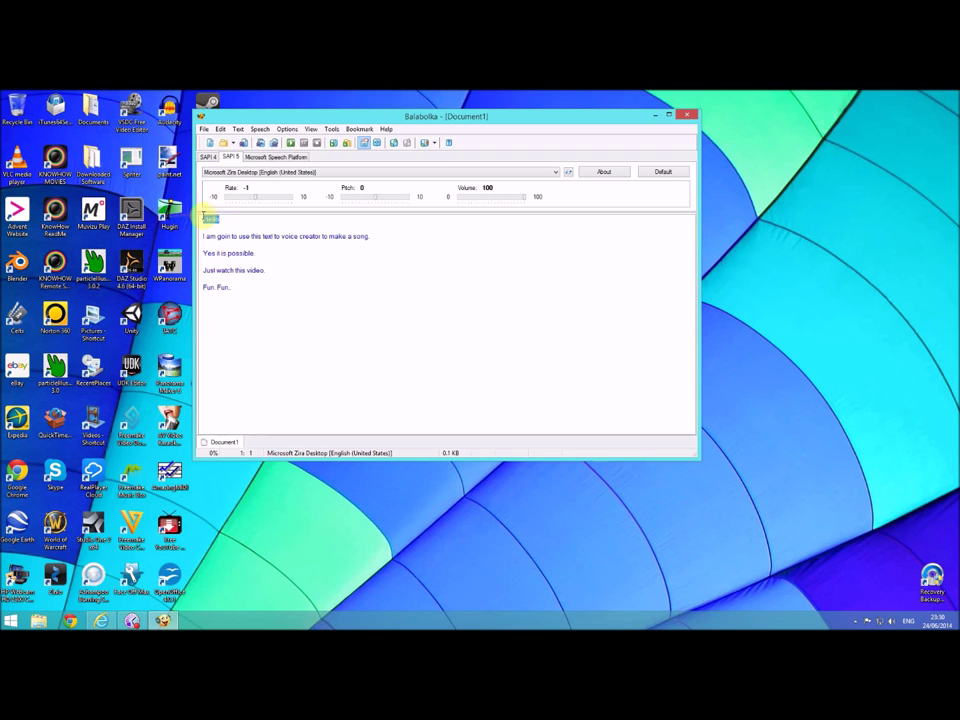
{"action": "left_click", "coordinate": [204, 217]}
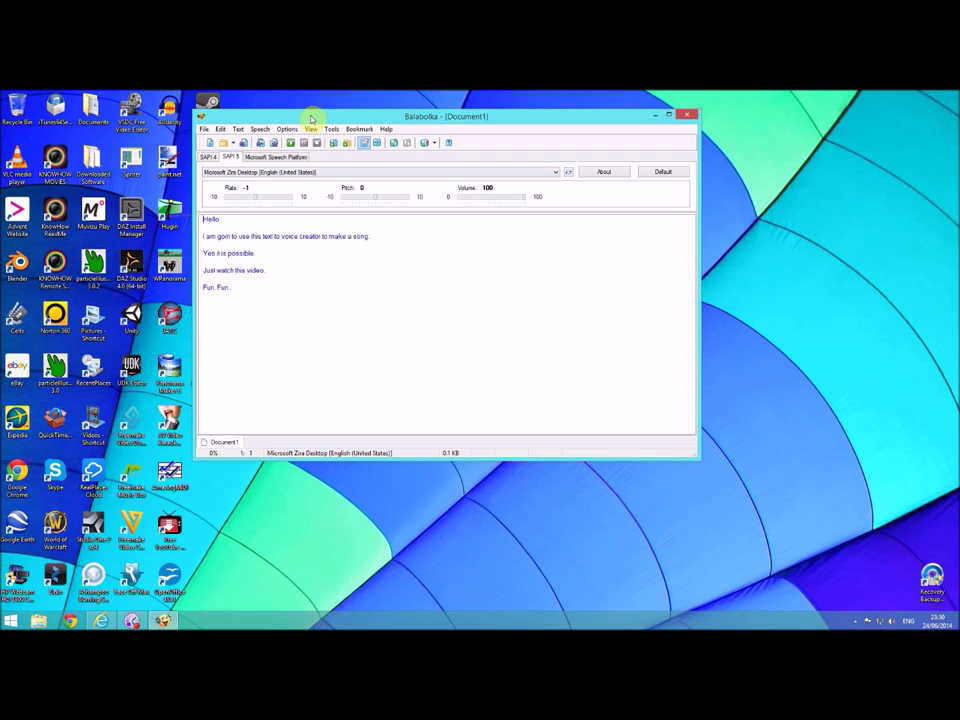
{"action": "left_click", "coordinate": [291, 143]}
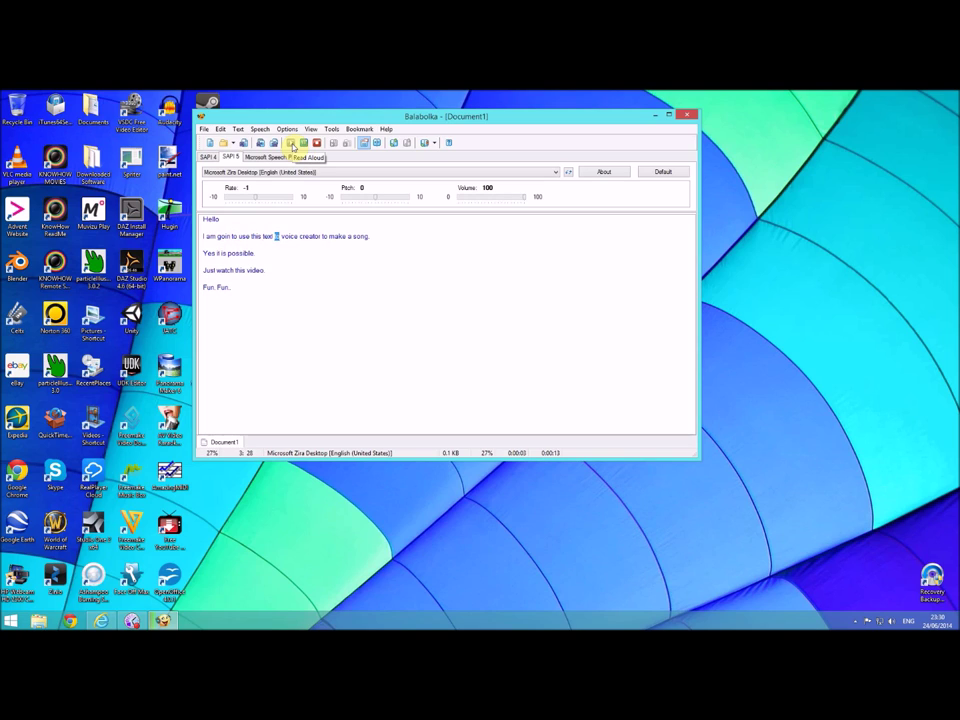
- Correct "goin" to "going" and save the speech as a wave audio file, overwriting "song wav" in the Saved docs speeches folder
{"action": "left_click", "coordinate": [230, 235]}
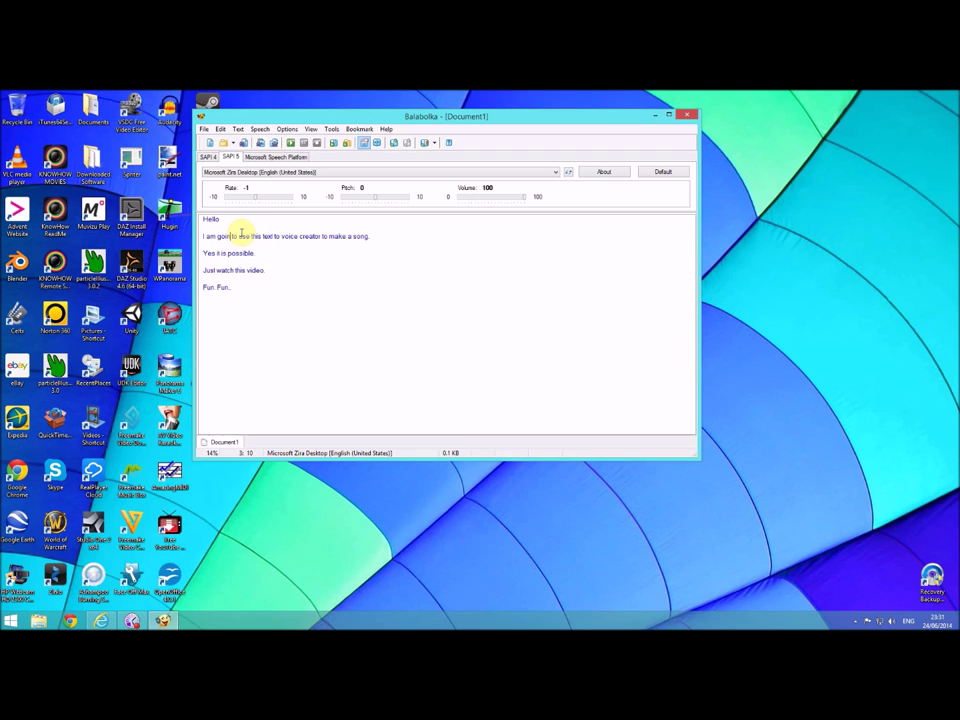
{"action": "type", "text": "g"}
{"action": "left_click", "coordinate": [205, 130]}
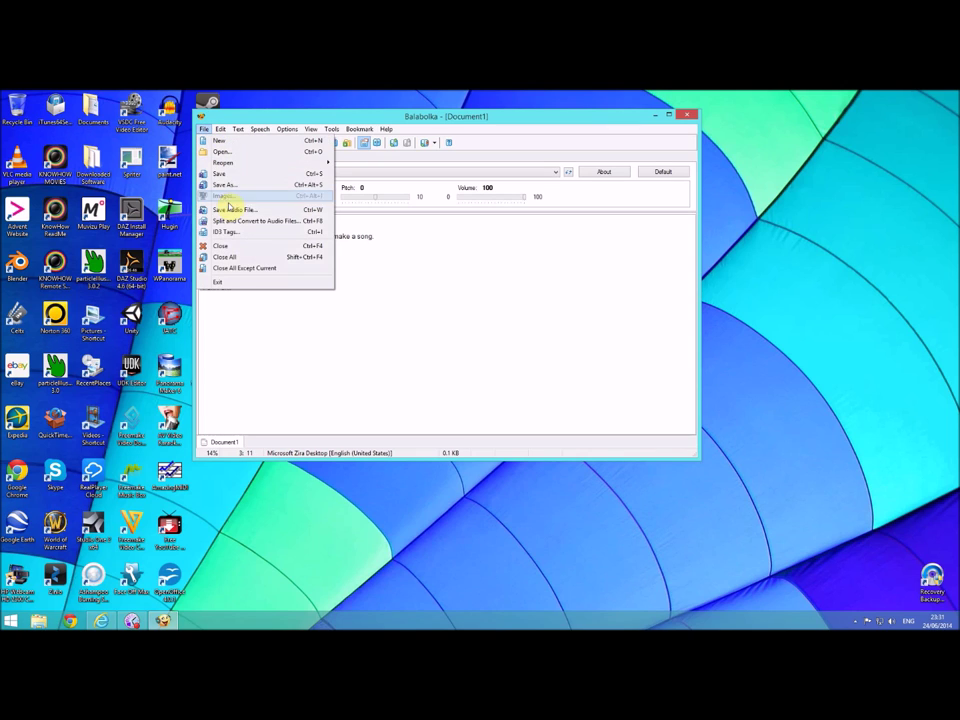
{"action": "left_click", "coordinate": [234, 209]}
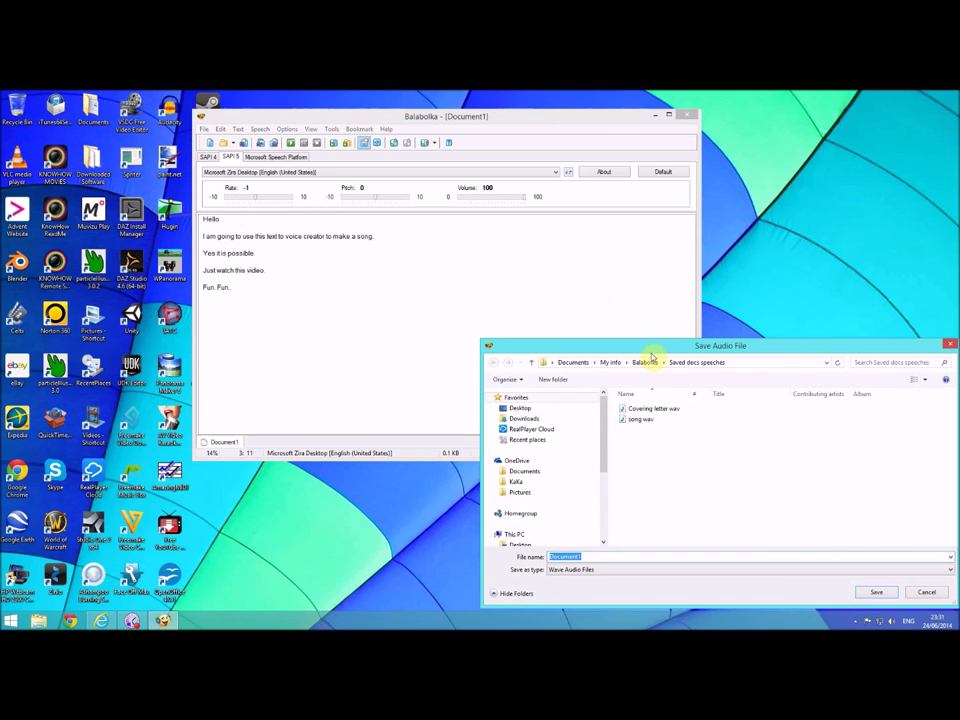
{"action": "left_click", "coordinate": [648, 421]}
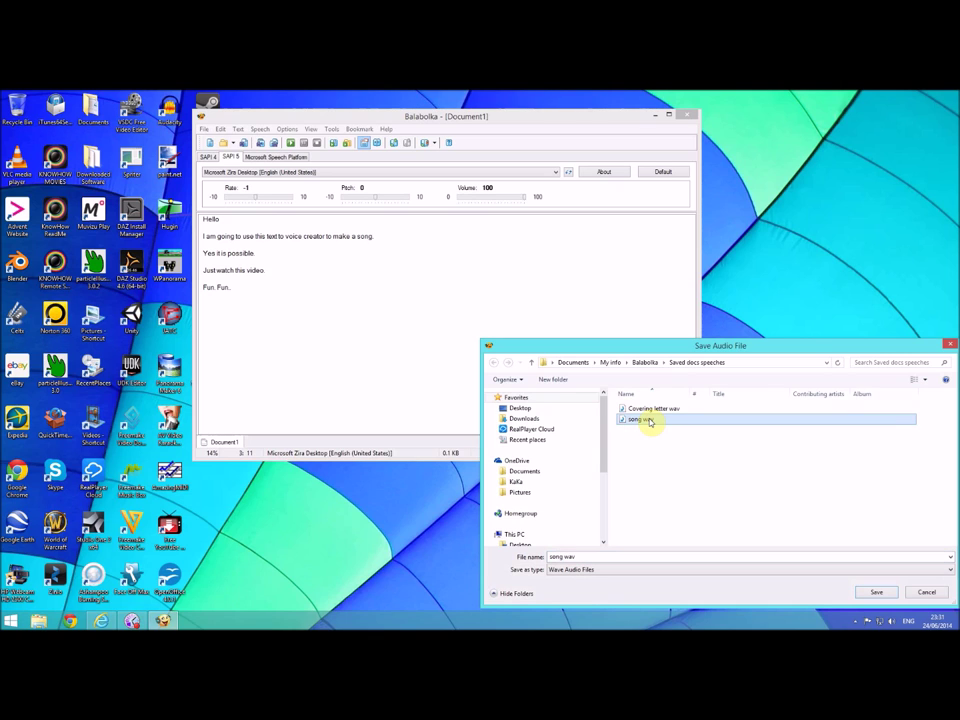
{"action": "double_click", "coordinate": [648, 421]}
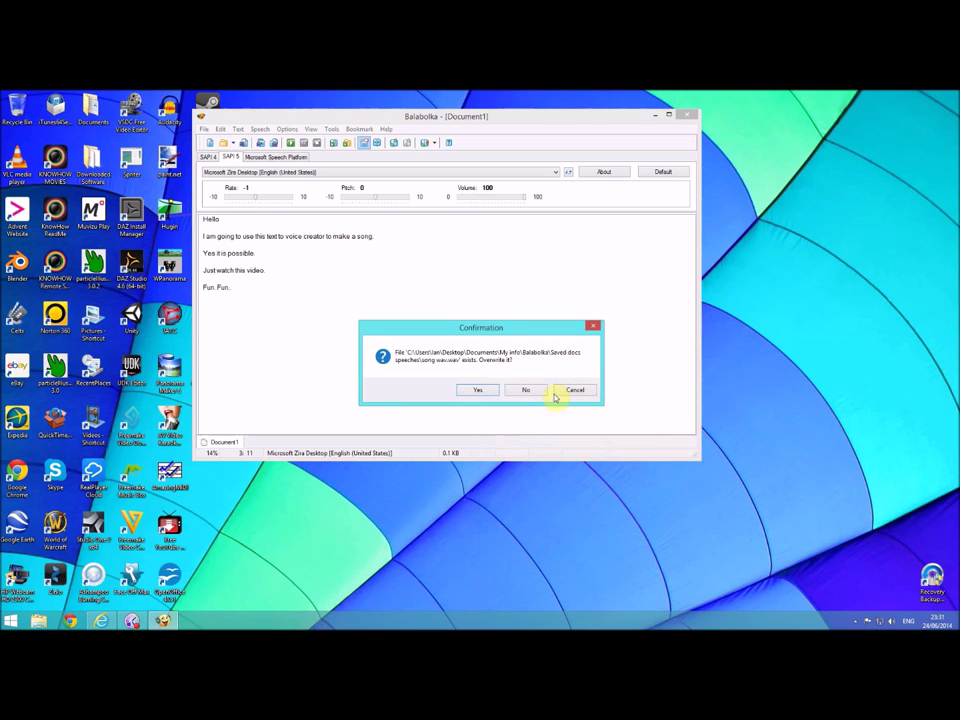
{"action": "left_click", "coordinate": [482, 390]}
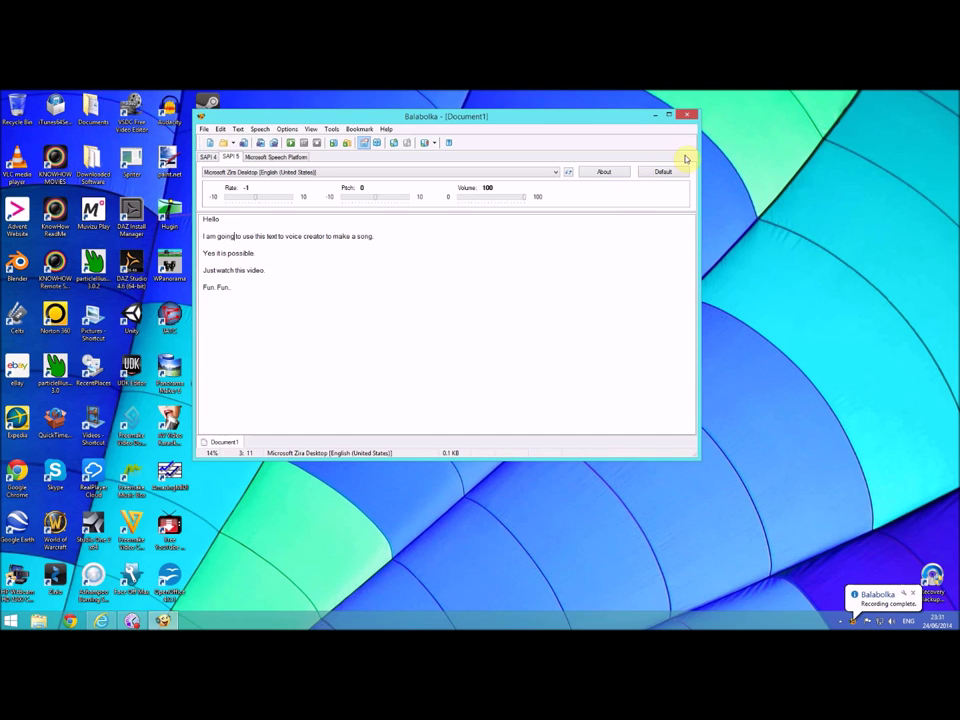
- Close Balabolka without saving Document1 and start making a song on the UJAM website in Internet Explorer
{"action": "left_click", "coordinate": [687, 115]}
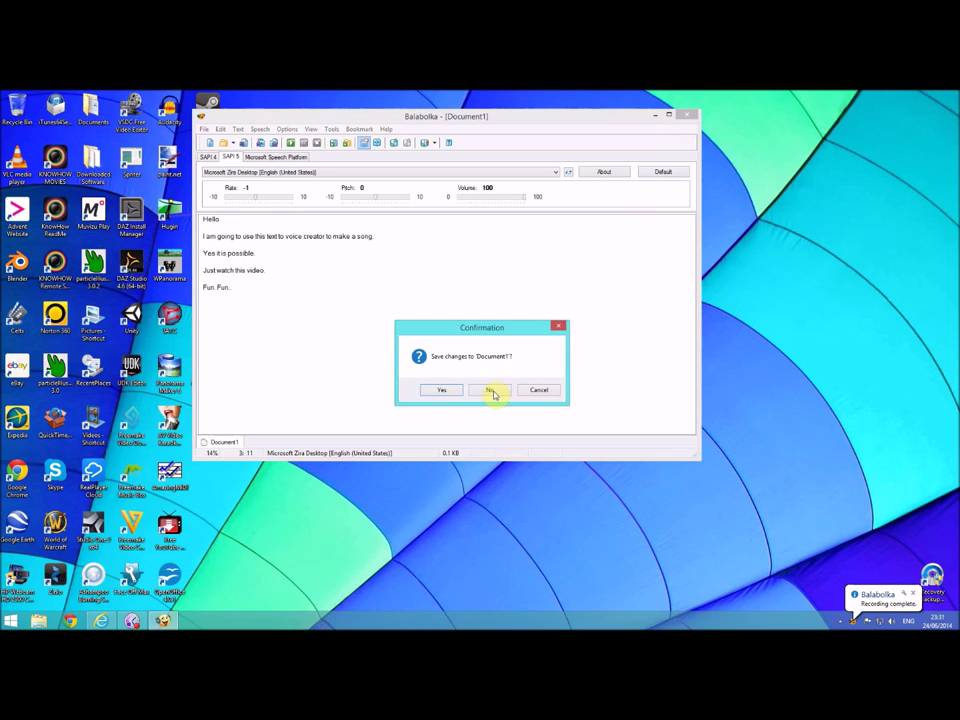
{"action": "left_click", "coordinate": [491, 391]}
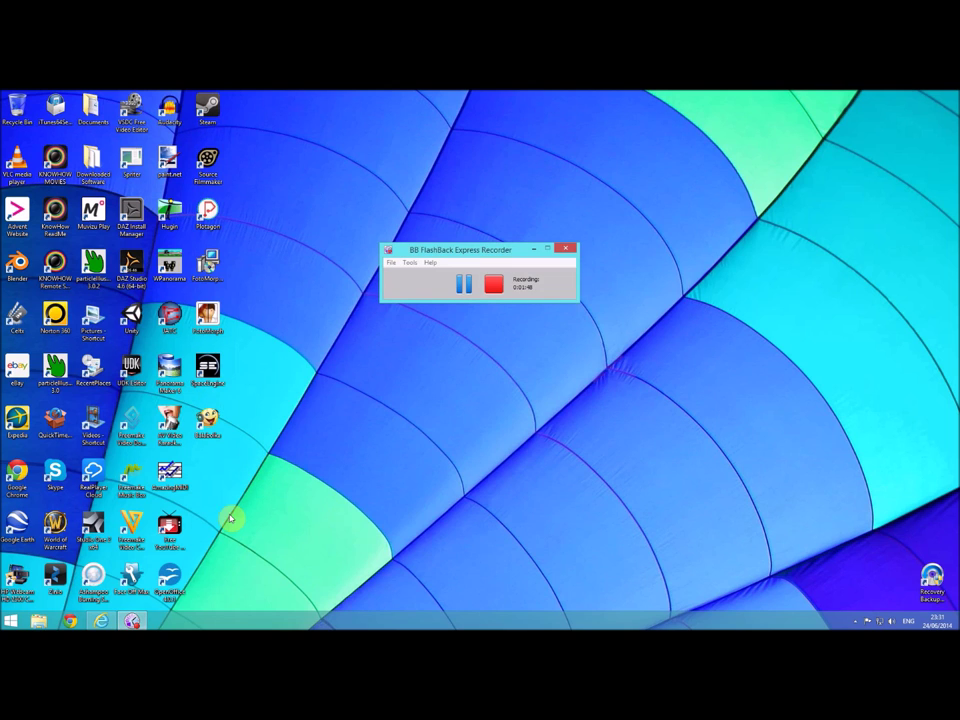
{"action": "left_click", "coordinate": [132, 580]}
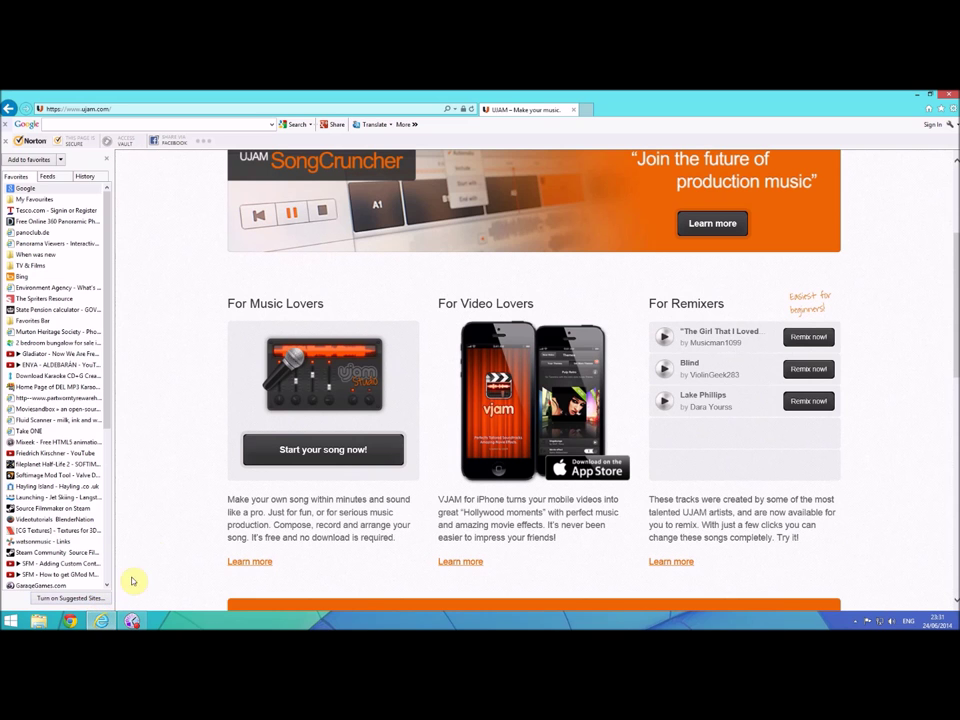
{"action": "scroll", "coordinate": [355, 268], "scroll_direction": "up", "scroll_amount": 2}
{"action": "left_click_drag", "start_coordinate": [412, 254], "coordinate": [655, 252]}
{"action": "scroll", "coordinate": [582, 317], "scroll_direction": "down", "scroll_amount": 3}
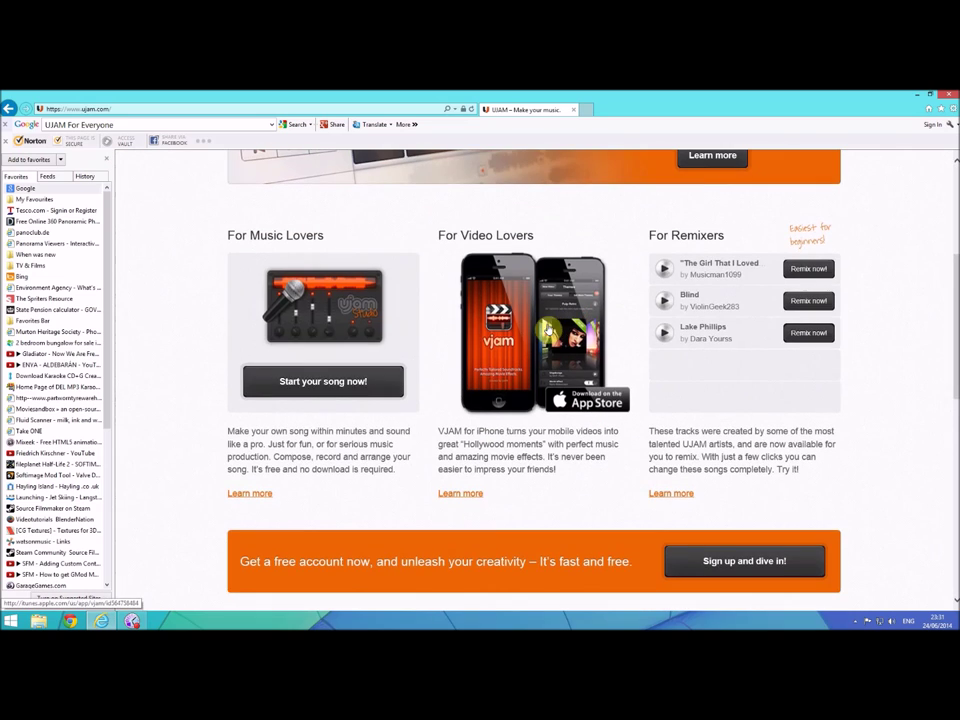
{"action": "left_click", "coordinate": [325, 383]}
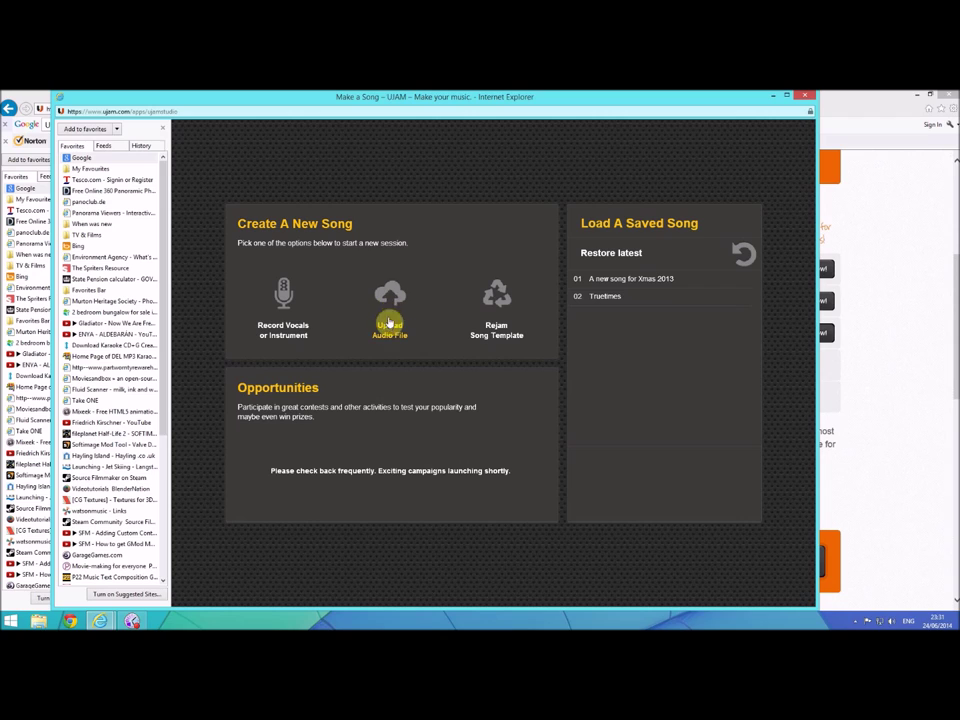
- Upload "song wav.wav" as the melody for a new song and listen to part of its vocal track
{"action": "left_click", "coordinate": [390, 335]}
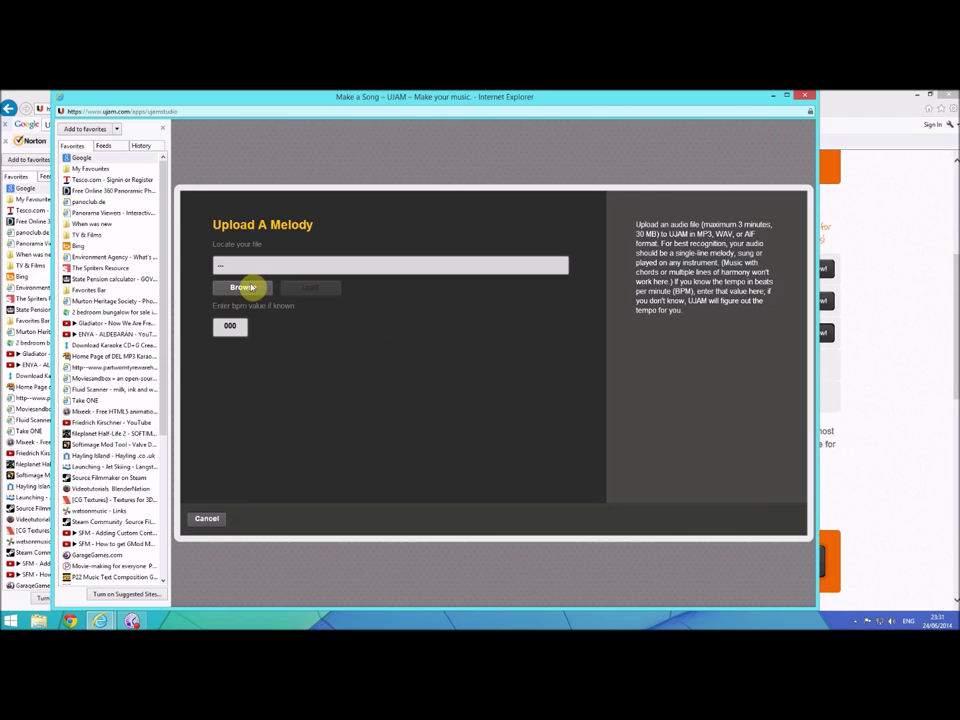
{"action": "left_click", "coordinate": [245, 287]}
{"action": "double_click", "coordinate": [205, 187]}
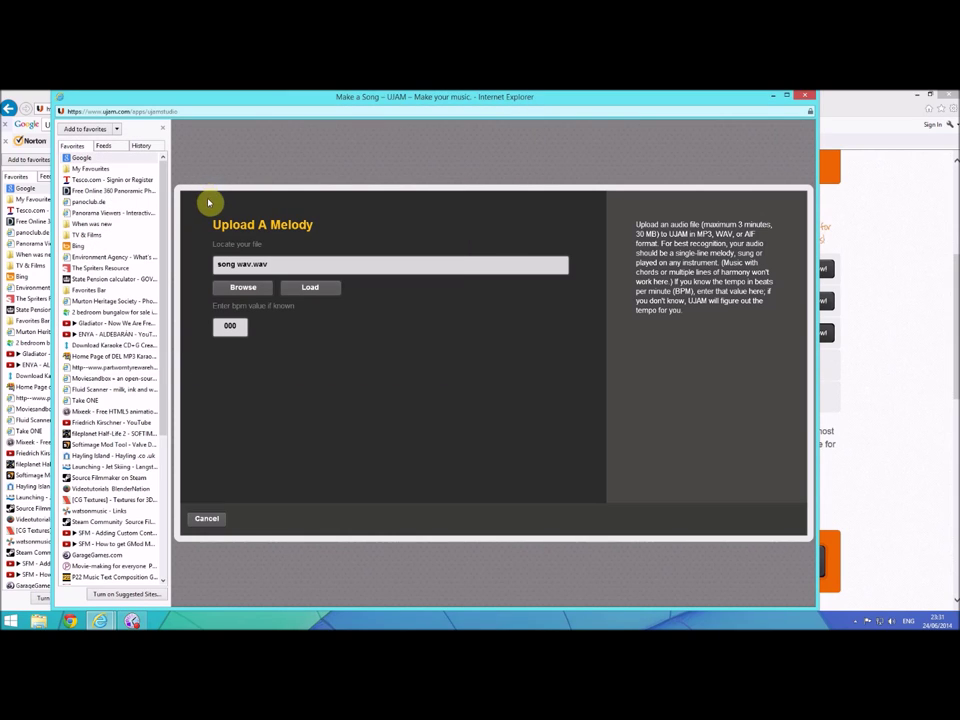
{"action": "left_click", "coordinate": [305, 293]}
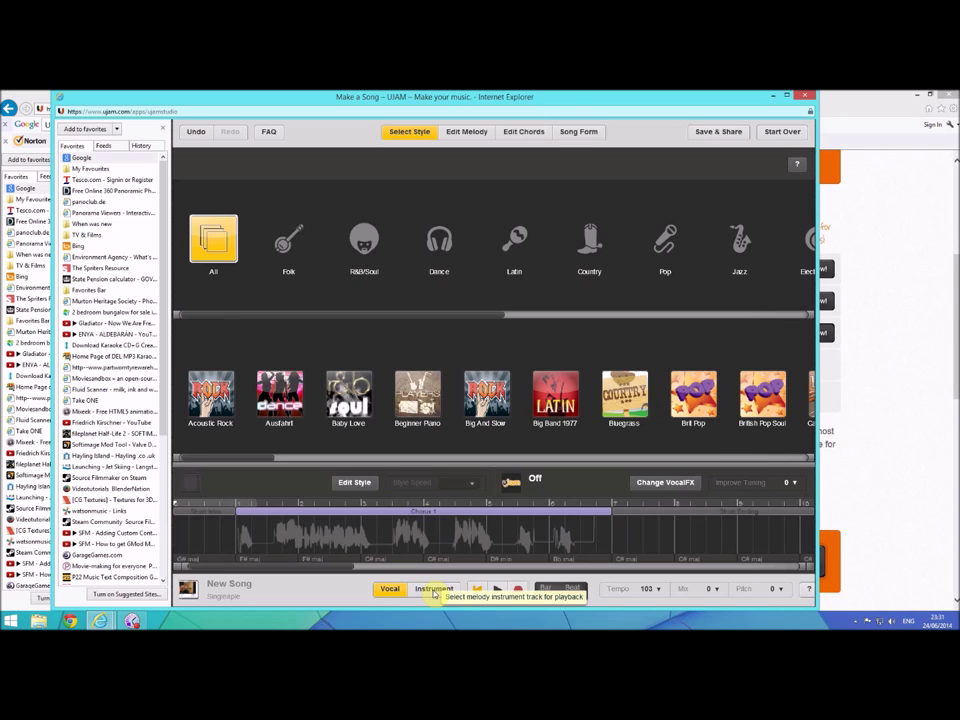
{"action": "left_click", "coordinate": [494, 590]}
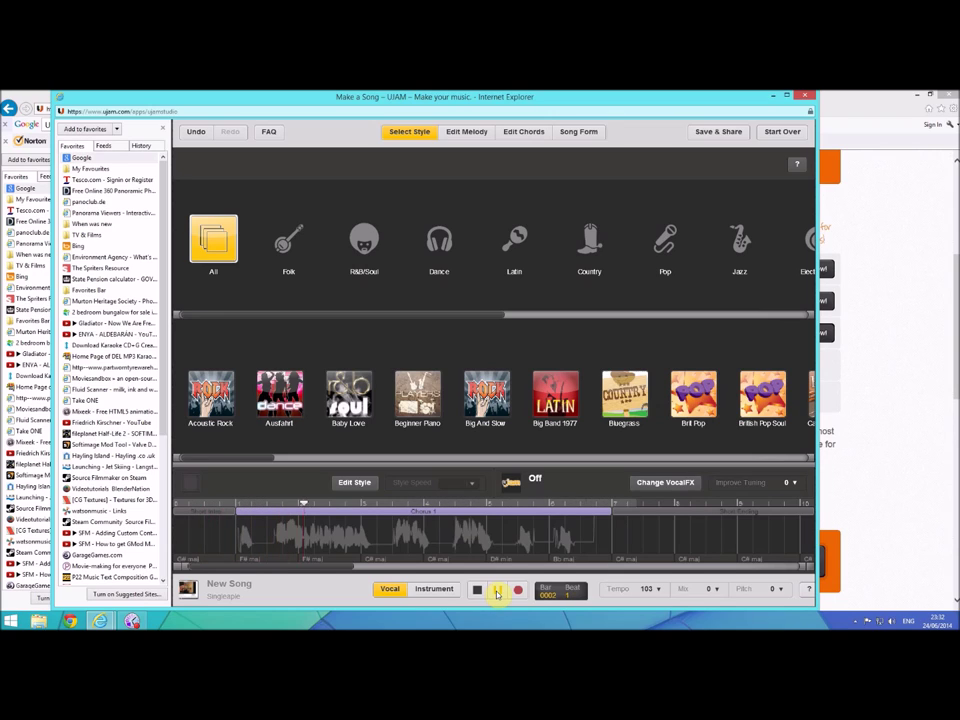
{"action": "left_click", "coordinate": [497, 591]}
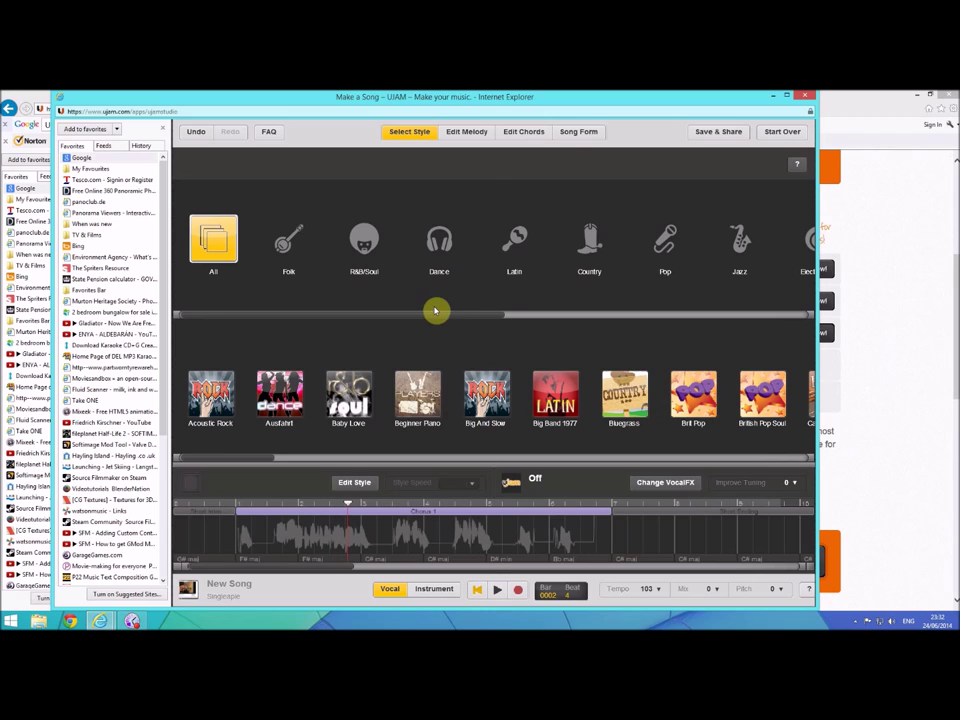
- Set the song form to No Intro and select the melody instrument track for playback
{"action": "left_click", "coordinate": [572, 133]}
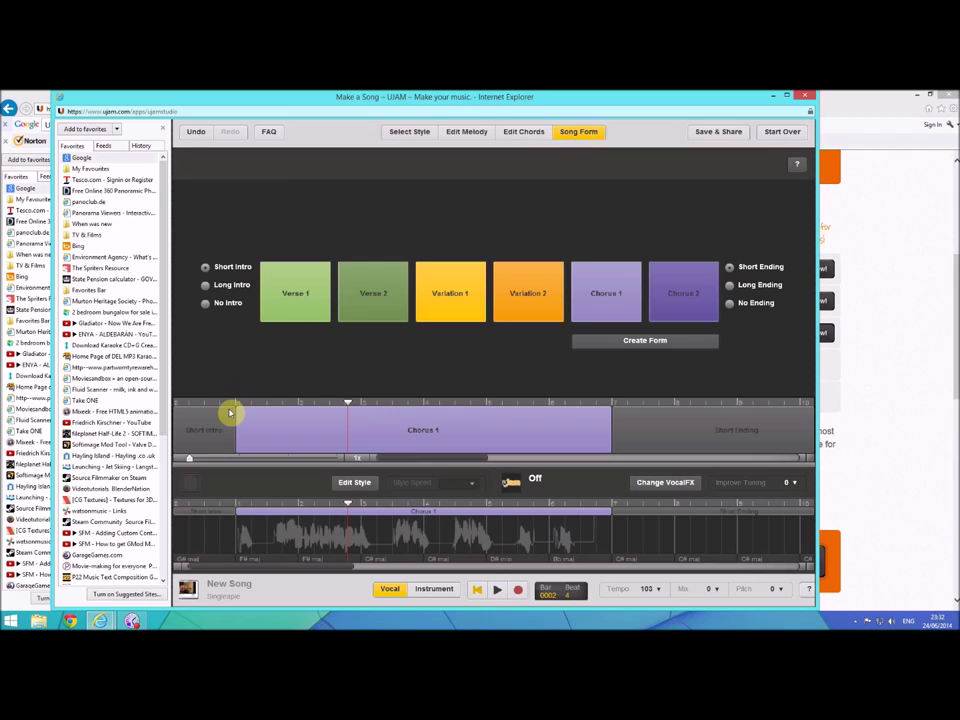
{"action": "left_click", "coordinate": [208, 302]}
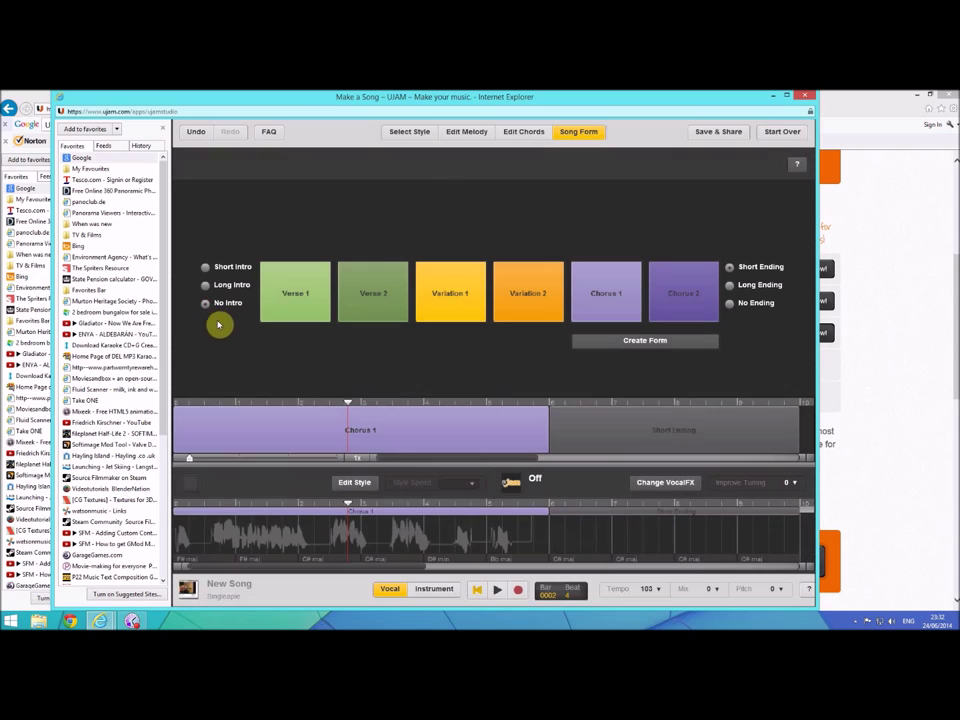
{"action": "left_click", "coordinate": [435, 589]}
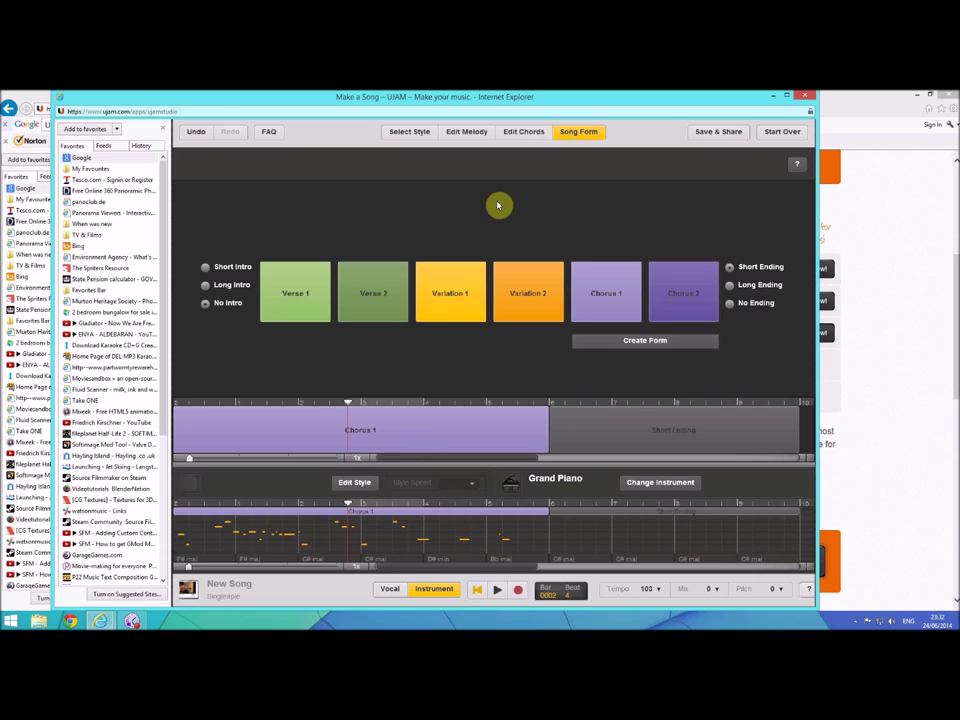
- Apply the Sad chord preset to the song
{"action": "left_click", "coordinate": [527, 135]}
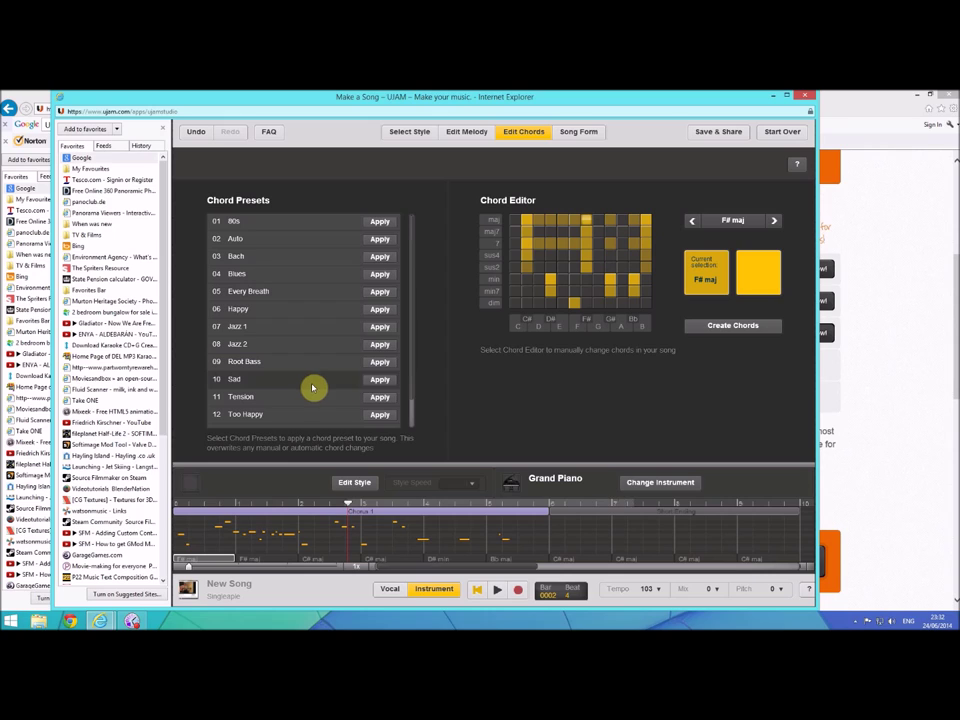
{"action": "left_click", "coordinate": [388, 381]}
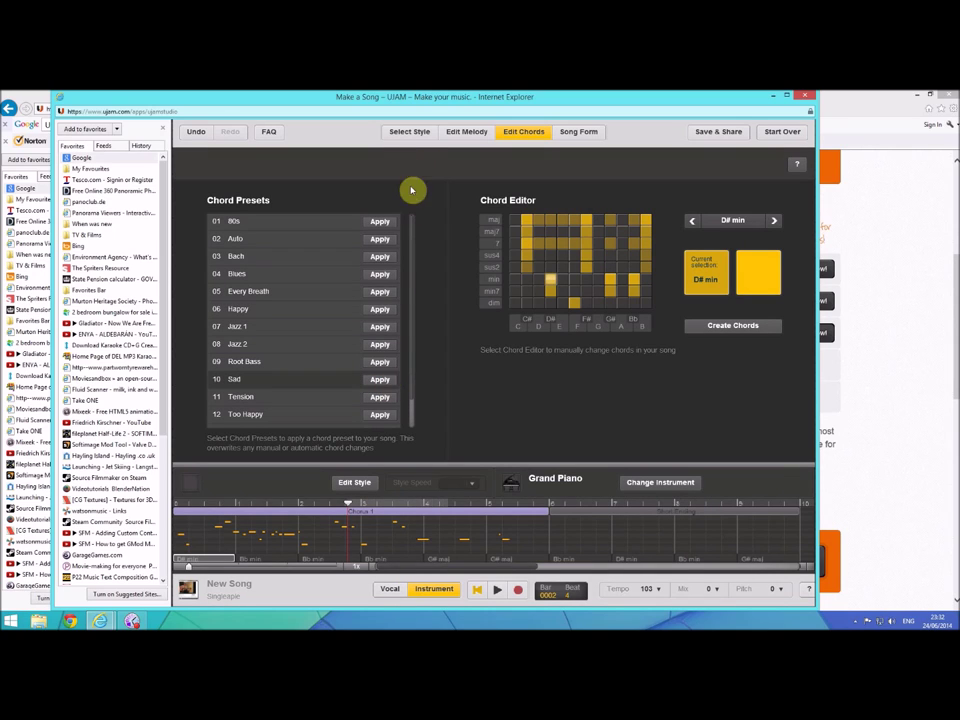
- Examine the music styles offered in the Electronic and Country categories, then show all styles again
{"action": "left_click", "coordinate": [409, 131]}
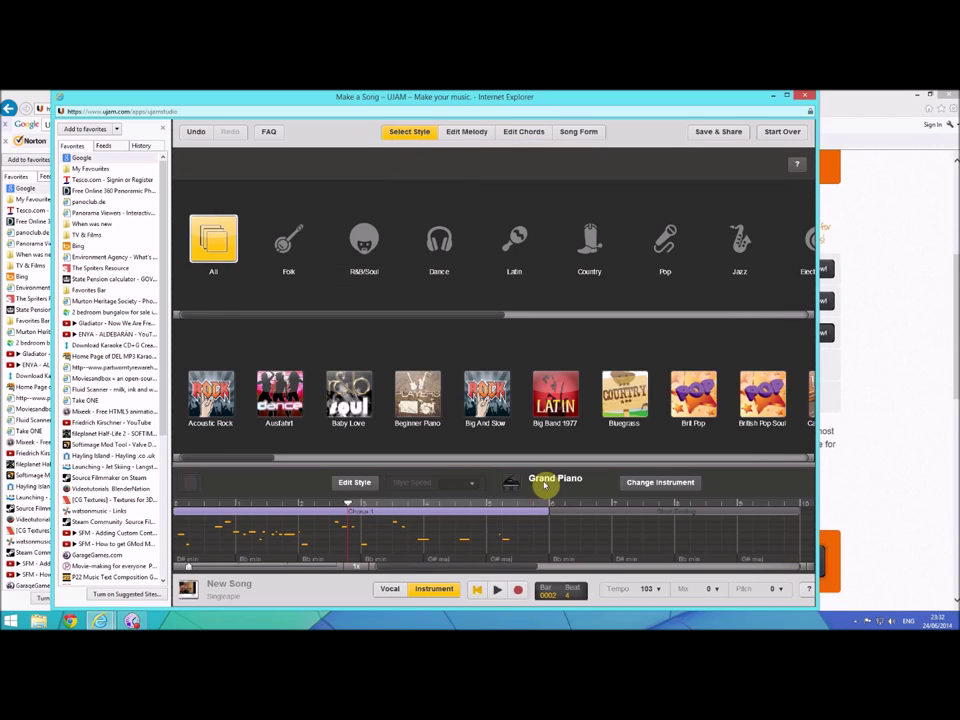
{"action": "left_click_drag", "start_coordinate": [472, 317], "coordinate": [604, 326]}
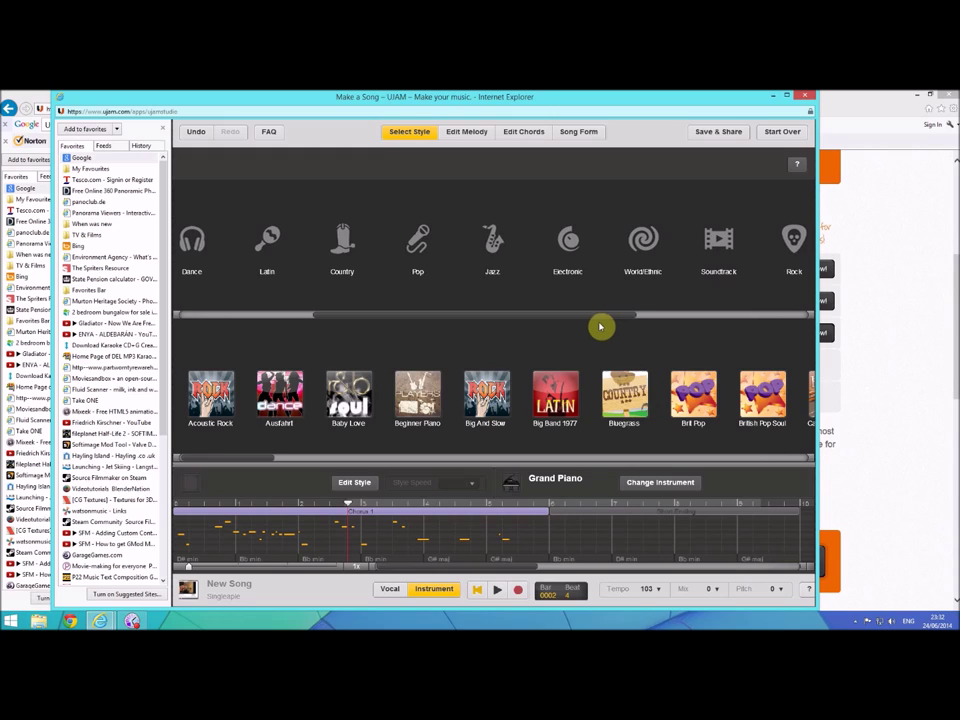
{"action": "left_click", "coordinate": [580, 262]}
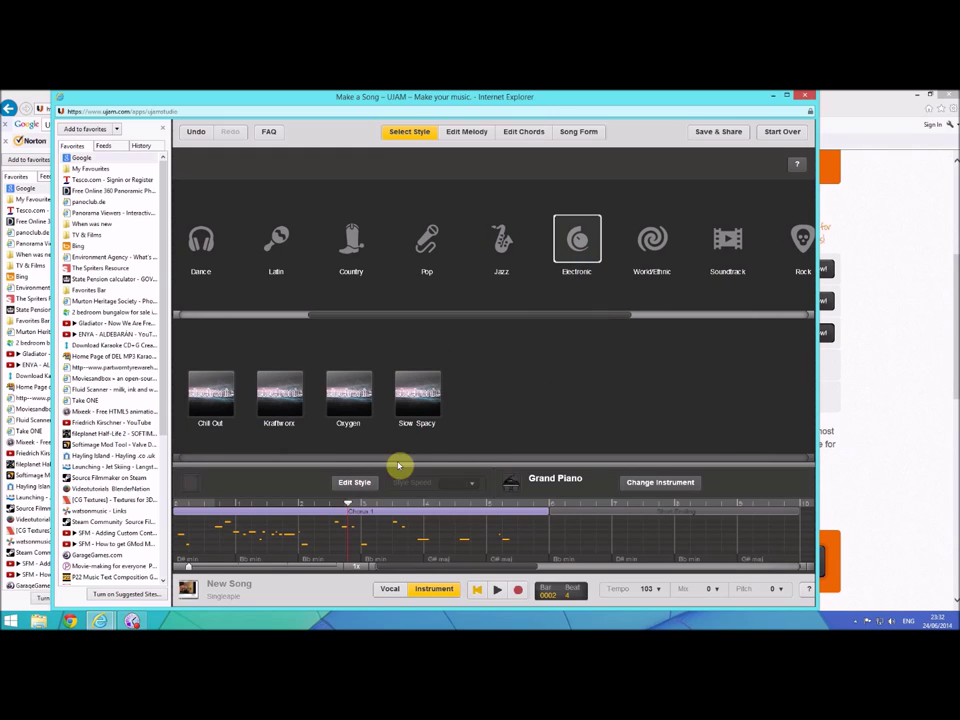
{"action": "left_click", "coordinate": [356, 260]}
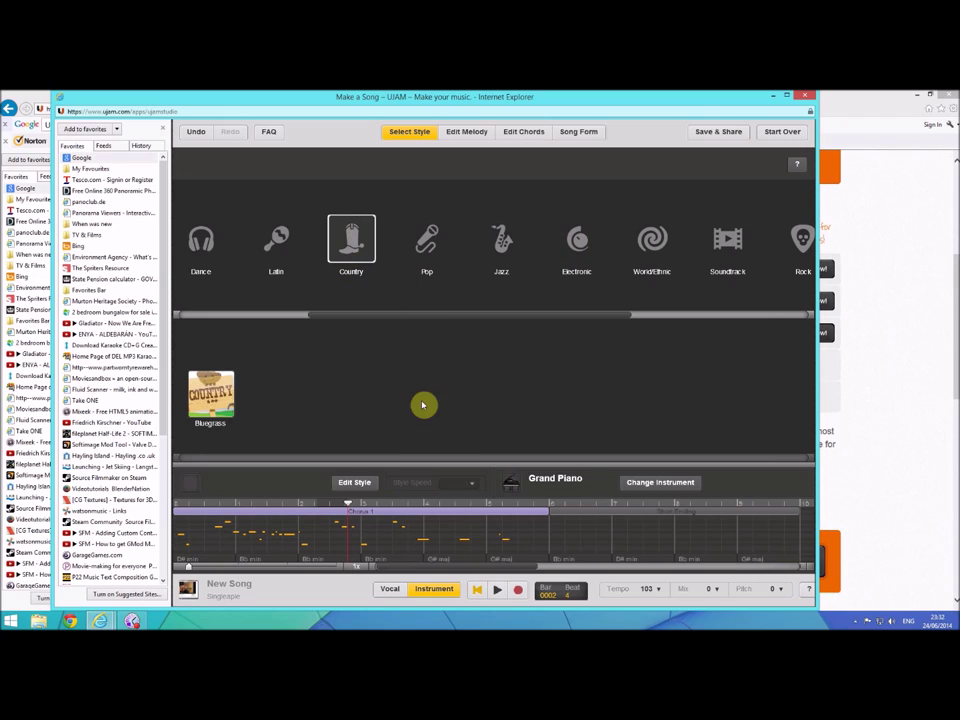
{"action": "left_click_drag", "start_coordinate": [364, 315], "coordinate": [208, 331]}
{"action": "left_click", "coordinate": [211, 260]}
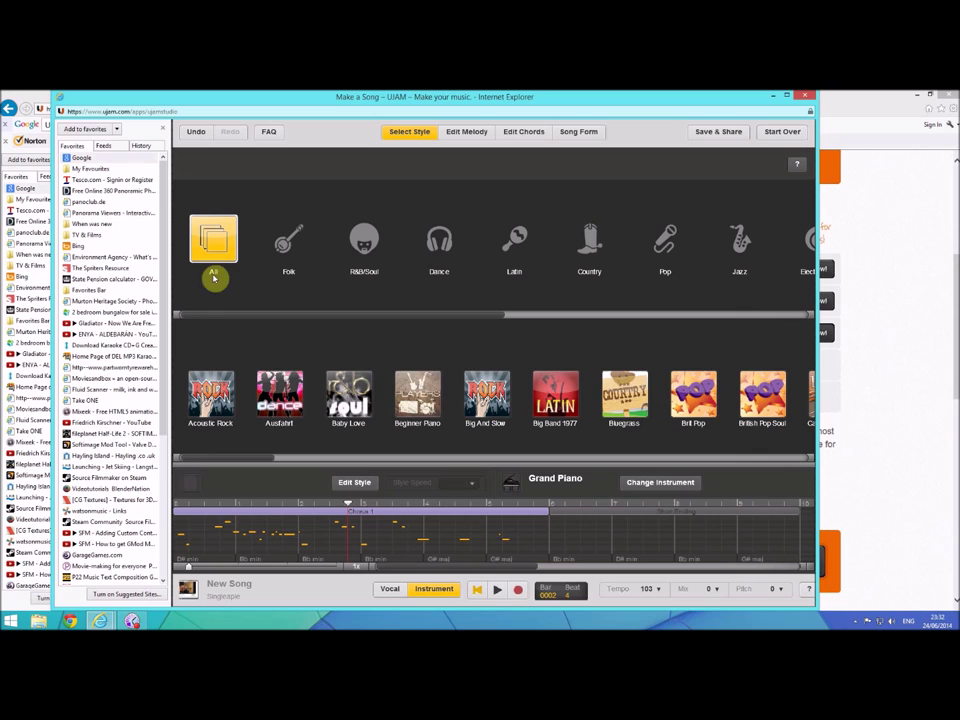
- Preview the Kraftworx and Lullaby styles from the full style list
{"action": "left_click_drag", "start_coordinate": [257, 460], "coordinate": [497, 491]}
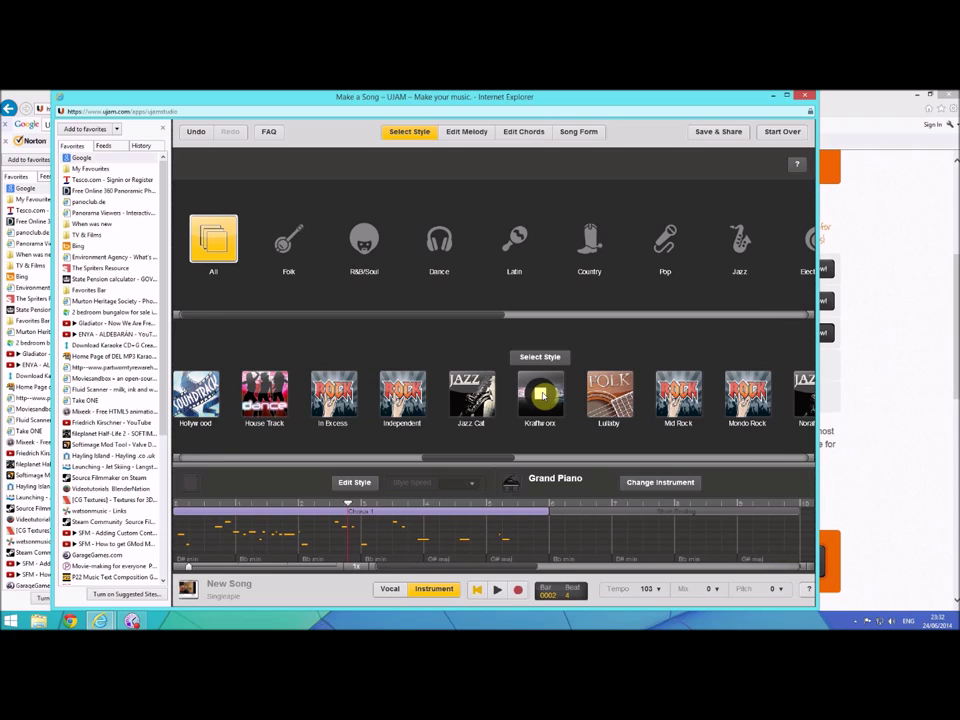
{"action": "left_click", "coordinate": [540, 395]}
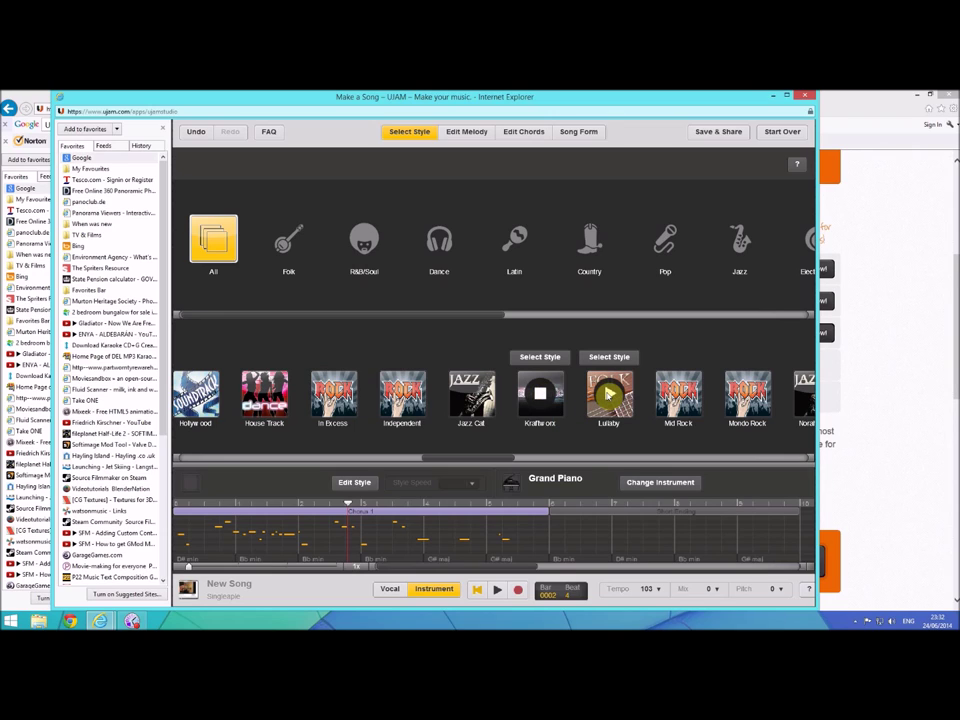
{"action": "left_click", "coordinate": [609, 395]}
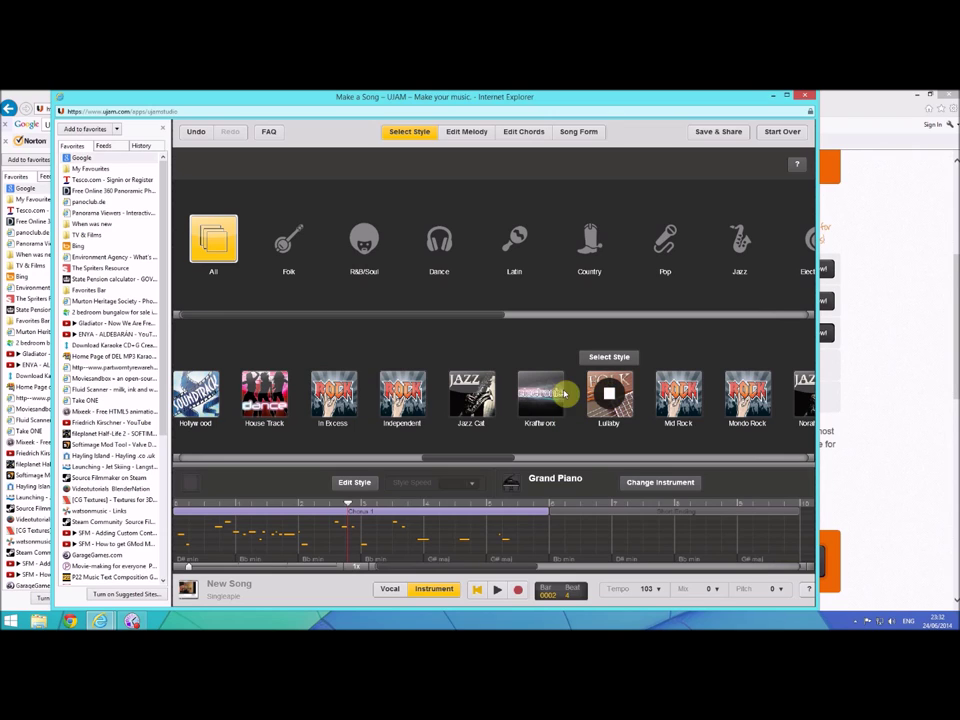
- Preview the Jazz Cat style, apply the Kraftworx style to the song, and play the song from the start
{"action": "left_click", "coordinate": [471, 395]}
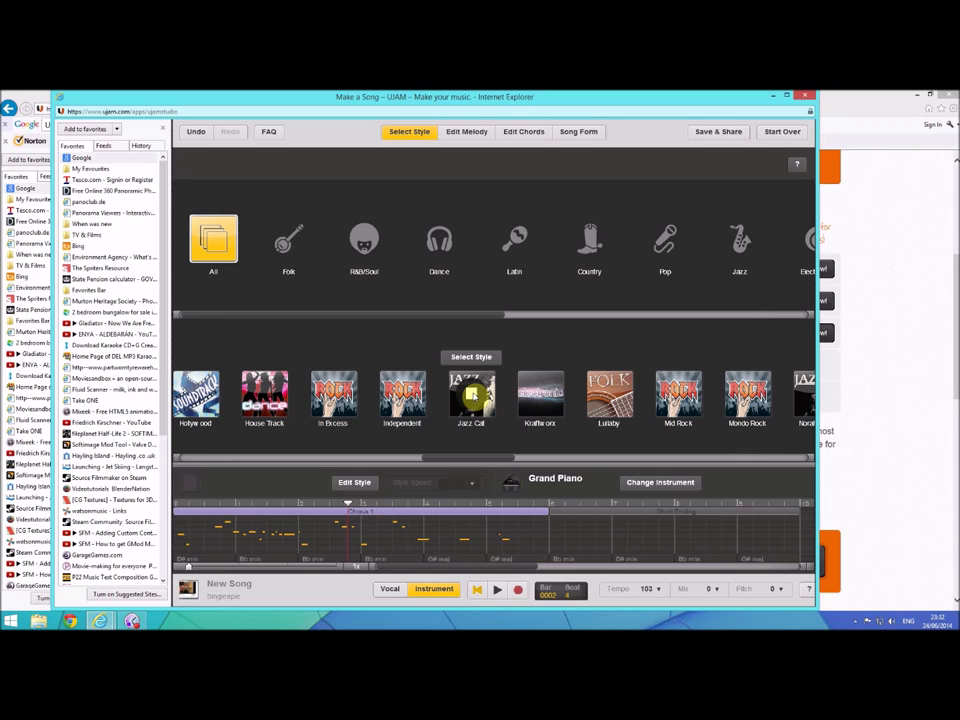
{"action": "left_click", "coordinate": [562, 415]}
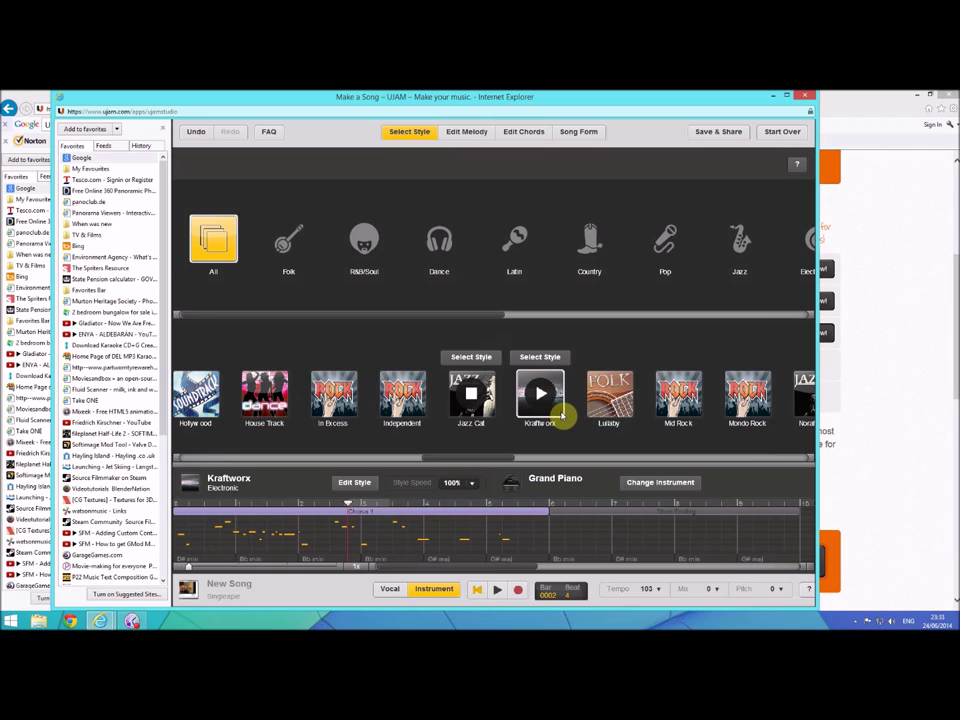
{"action": "left_click", "coordinate": [492, 590]}
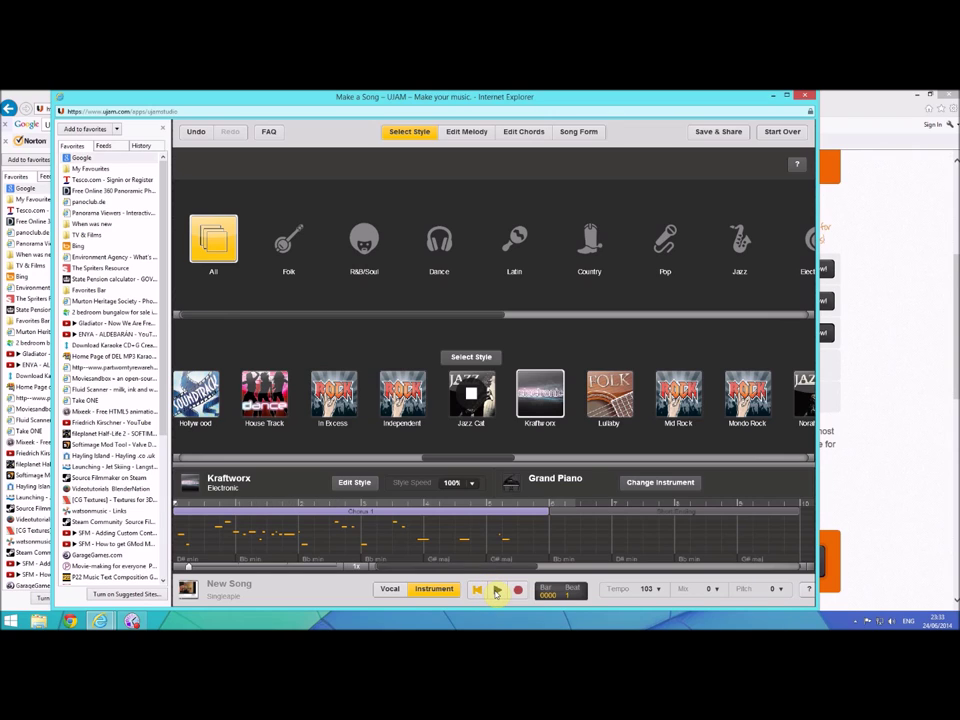
{"action": "left_click", "coordinate": [496, 591]}
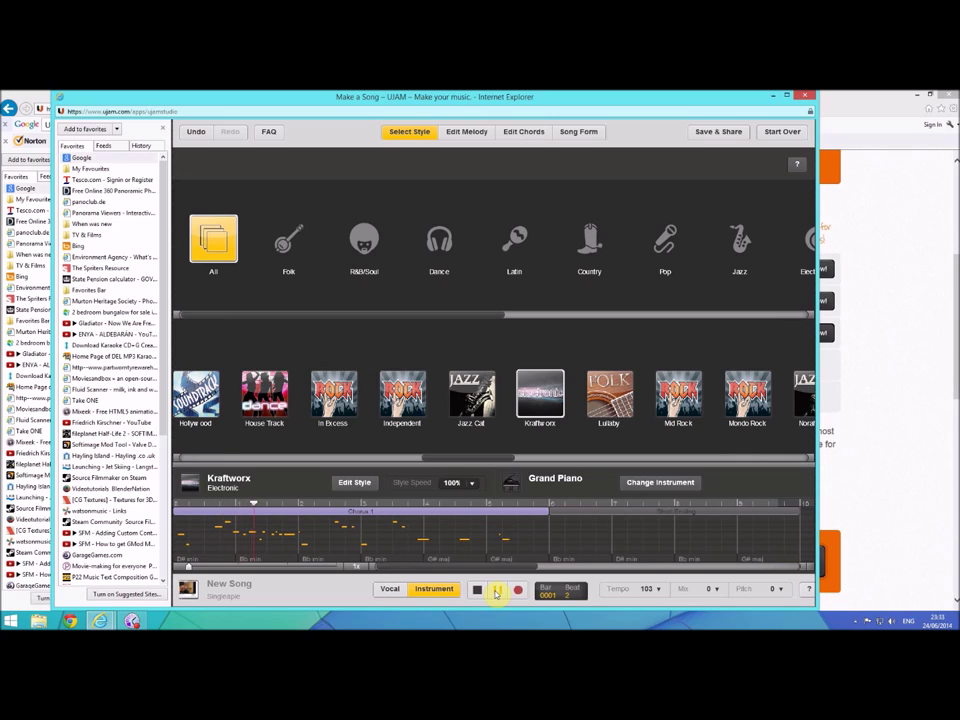
- Change the melody instrument to Talkbox Guitar from the Guitar category and play the song from the start
{"action": "left_click", "coordinate": [637, 484]}
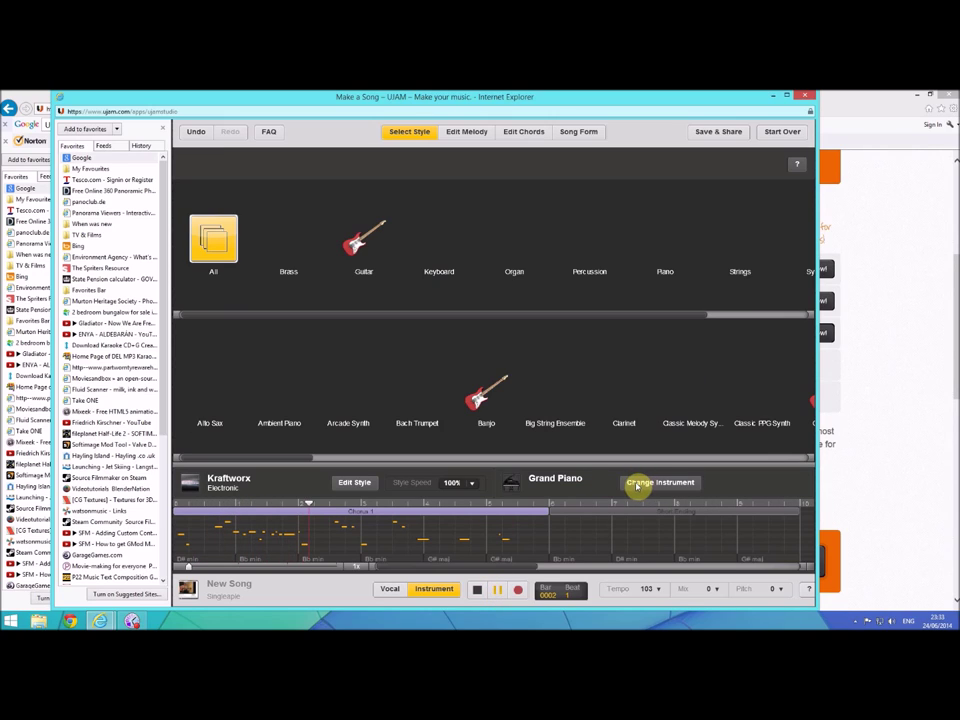
{"action": "left_click", "coordinate": [360, 262]}
{"action": "left_click", "coordinate": [551, 400]}
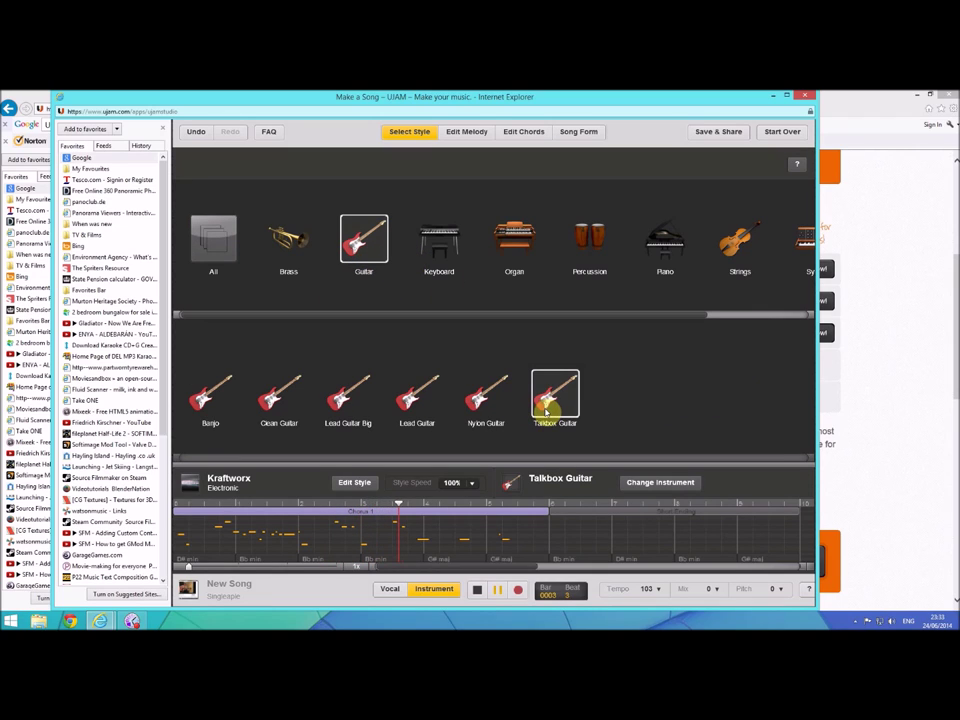
{"action": "left_click", "coordinate": [497, 590]}
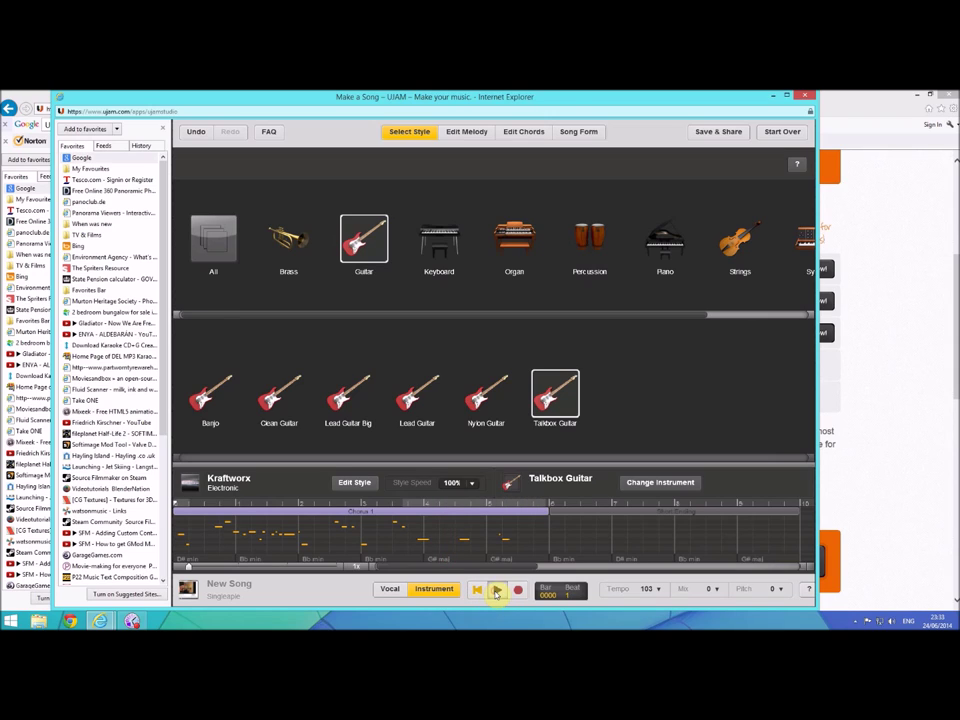
{"action": "left_click", "coordinate": [497, 591]}
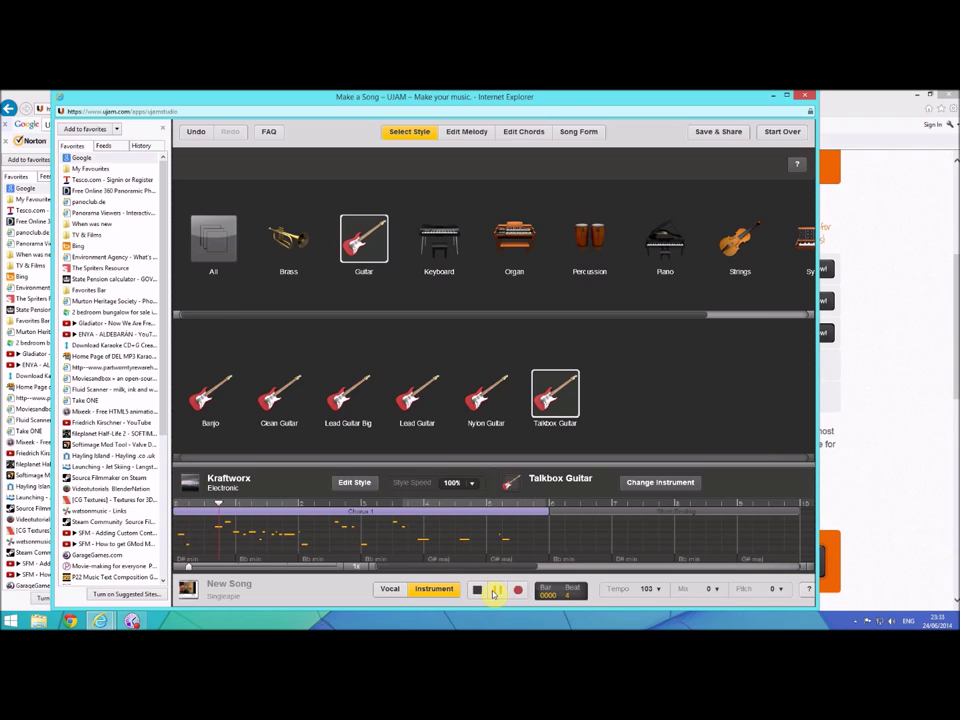